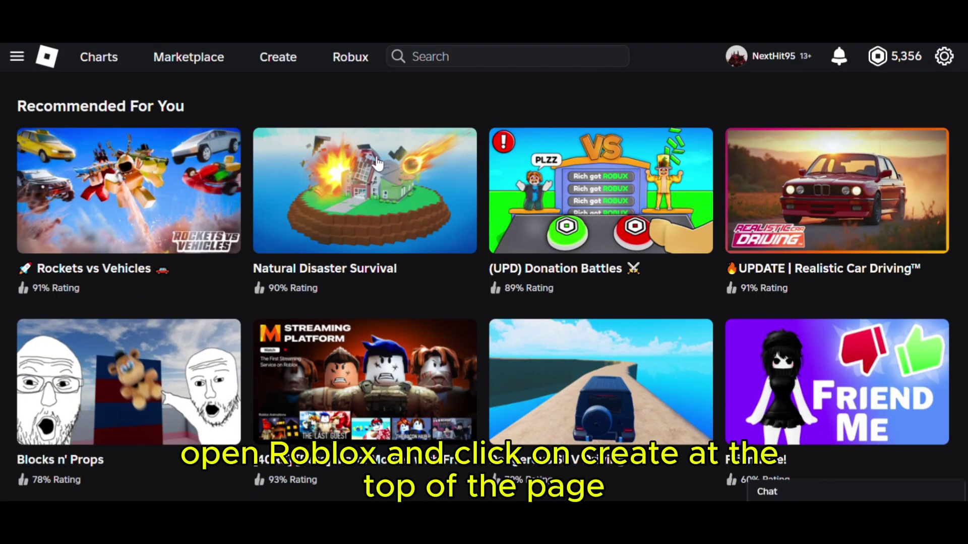
Open the Avatar Items > Classics list in Creator Hub's Creations.
click(277, 62)
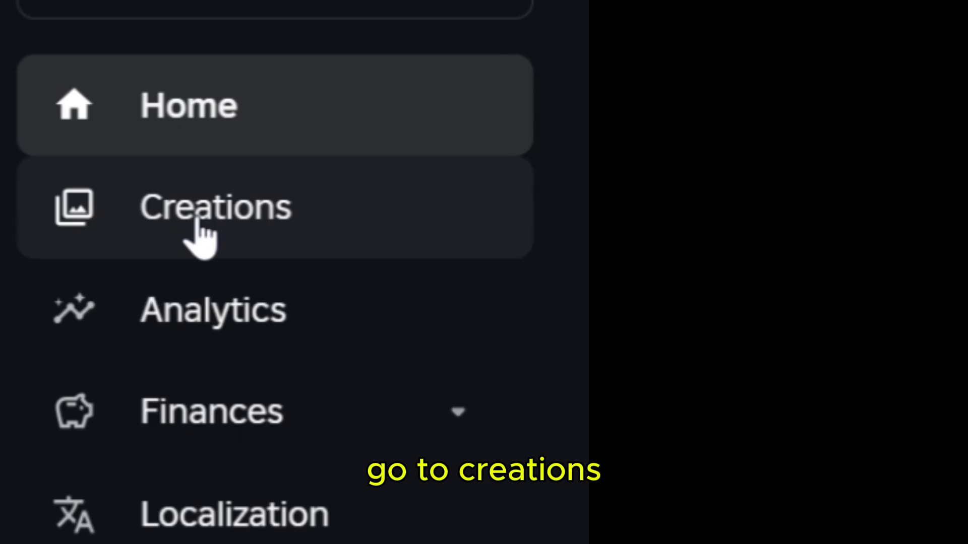
click(80, 232)
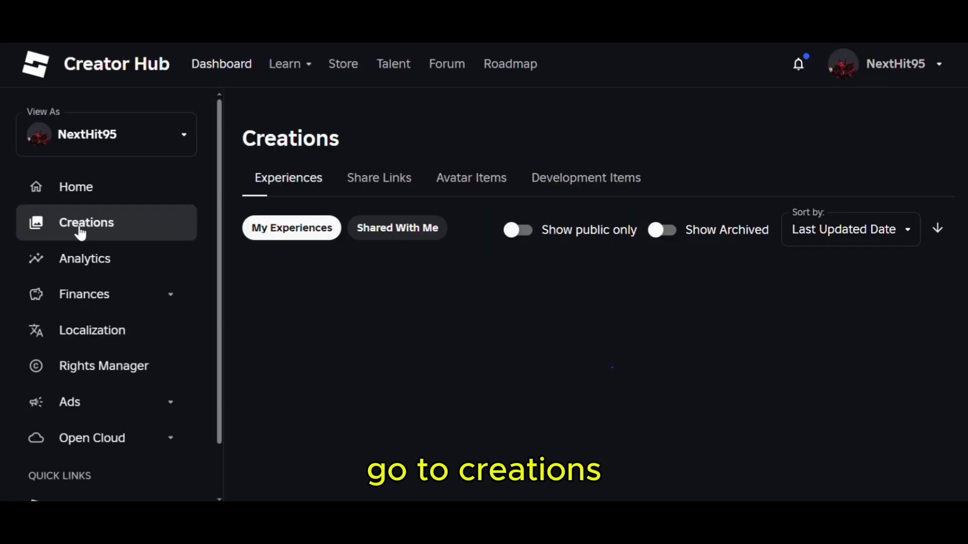
click(460, 180)
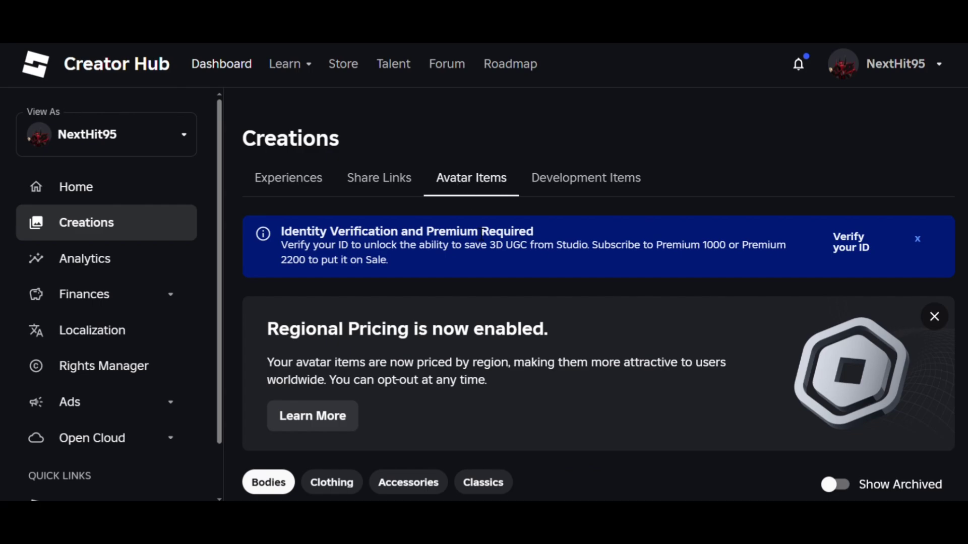
scroll(474, 222, down, 5)
click(483, 171)
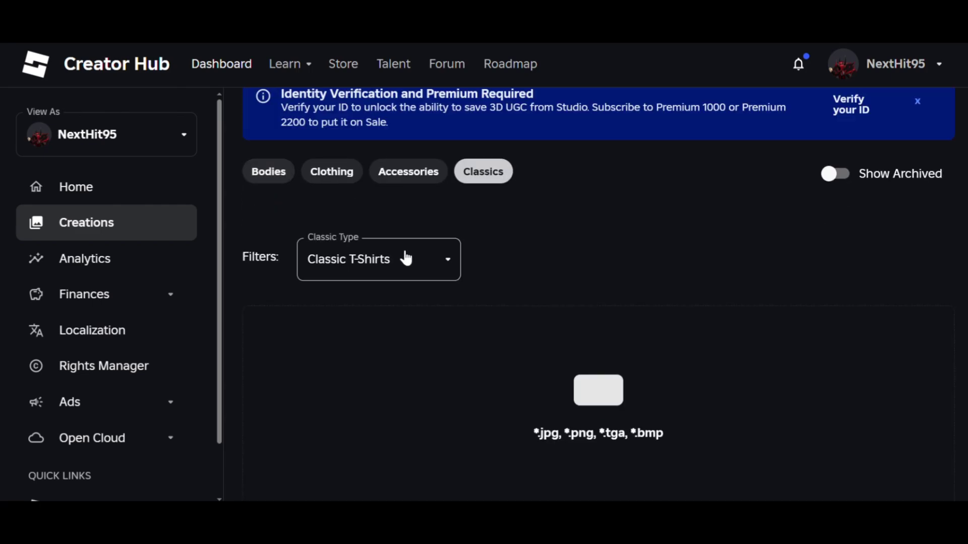
Set Classic Type to Classic Shirts and start a new Shirt asset upload.
scroll(406, 258, down, 2)
click(385, 190)
click(354, 276)
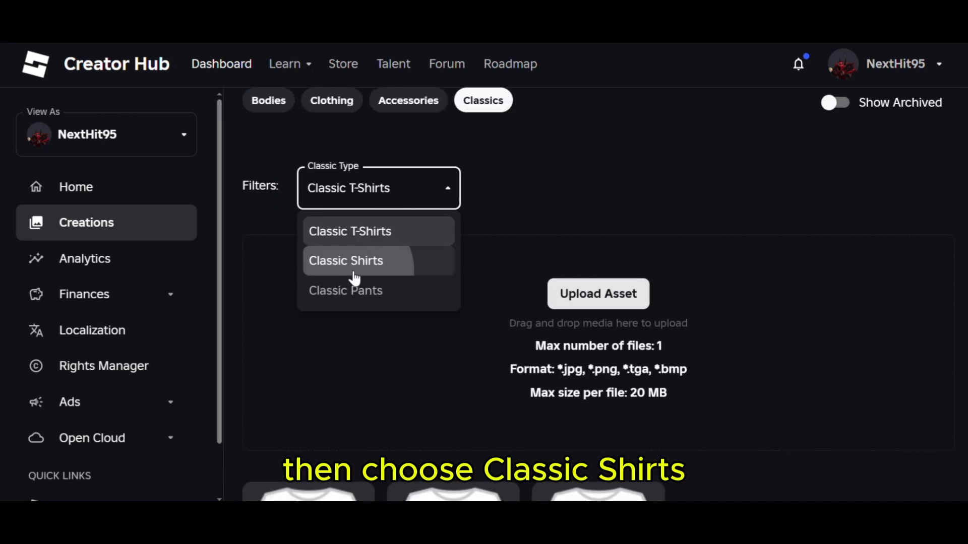
scroll(463, 283, down, 3)
click(594, 134)
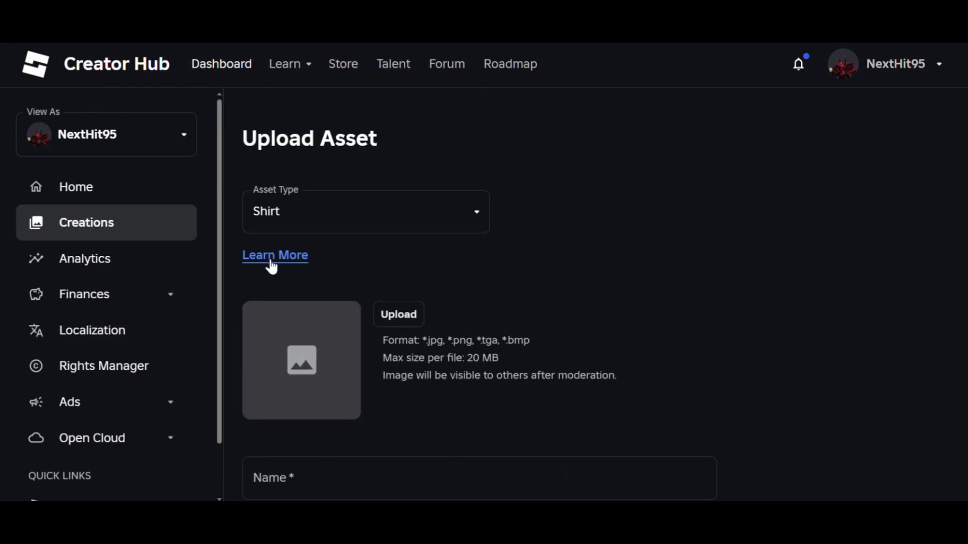
Open the Learn More classic clothing guide and scroll to the Shirts and pants templates.
click(266, 258)
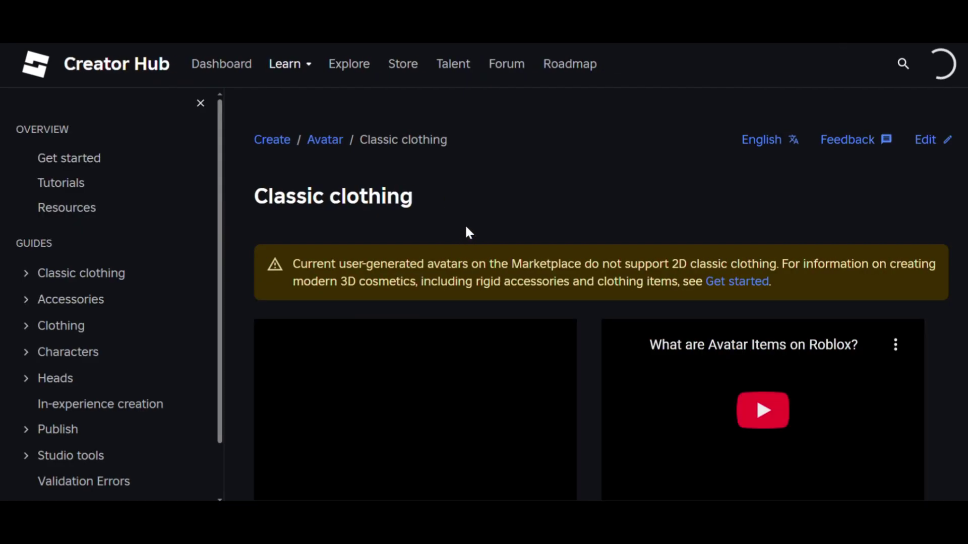
scroll(480, 254, down, 12)
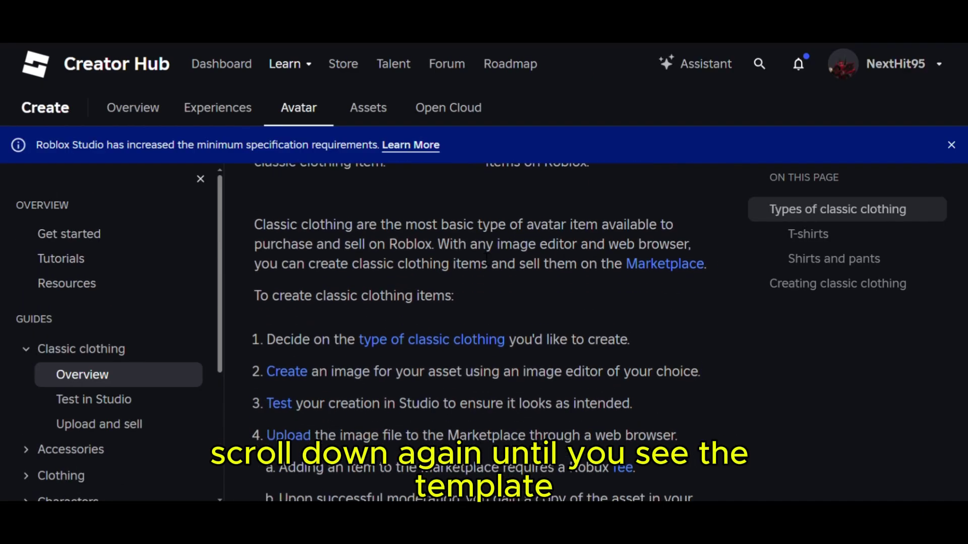
scroll(478, 252, down, 10)
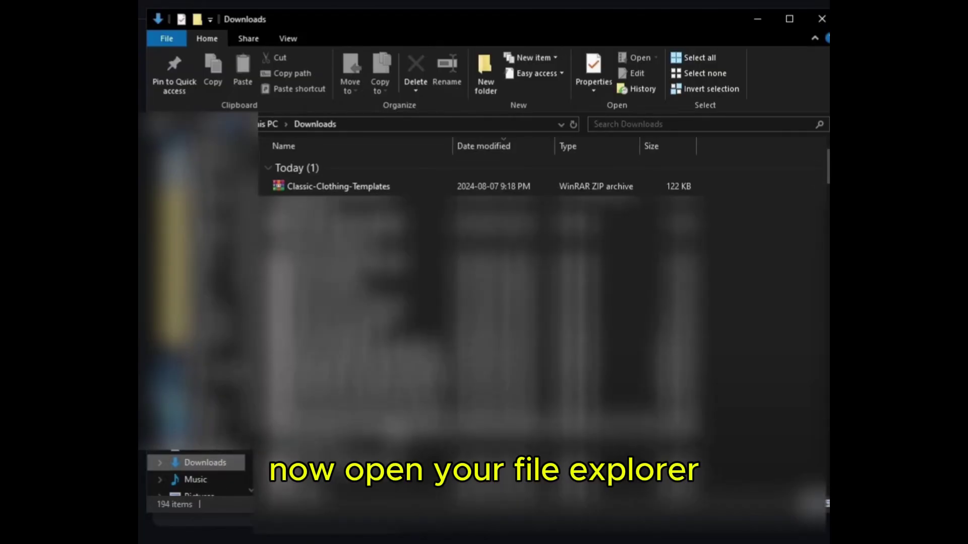
Open the Classic-Clothing-Templates zip in Downloads and select the Template-Pants-R15 image.
double_click(353, 185)
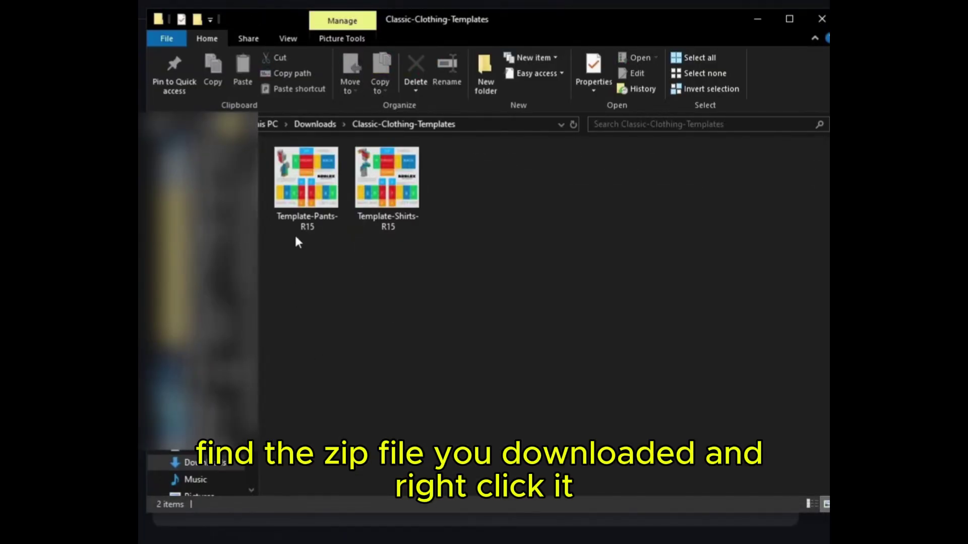
drag(295, 250, 440, 197)
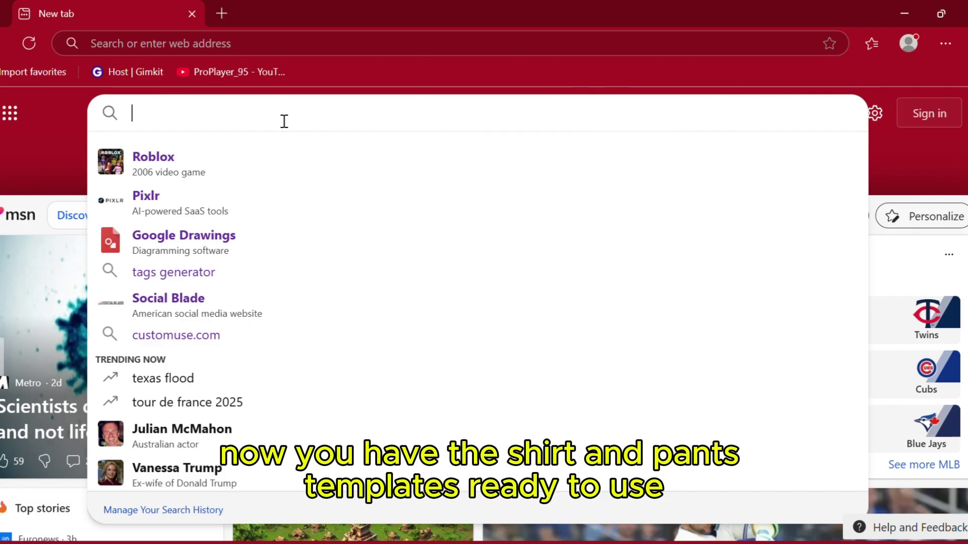
Search the web for 'pixlr' and go to the Pixlr website.
text(pixlr)
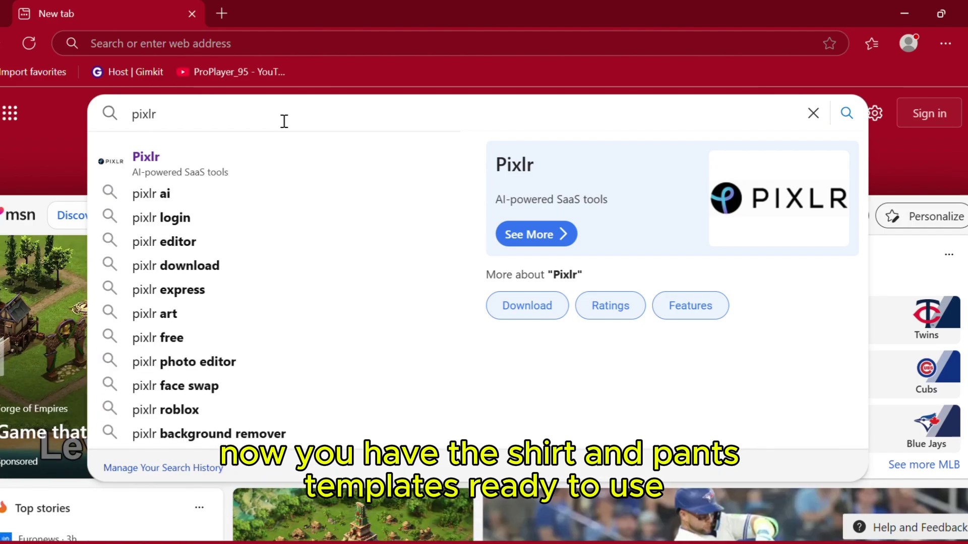
click(215, 169)
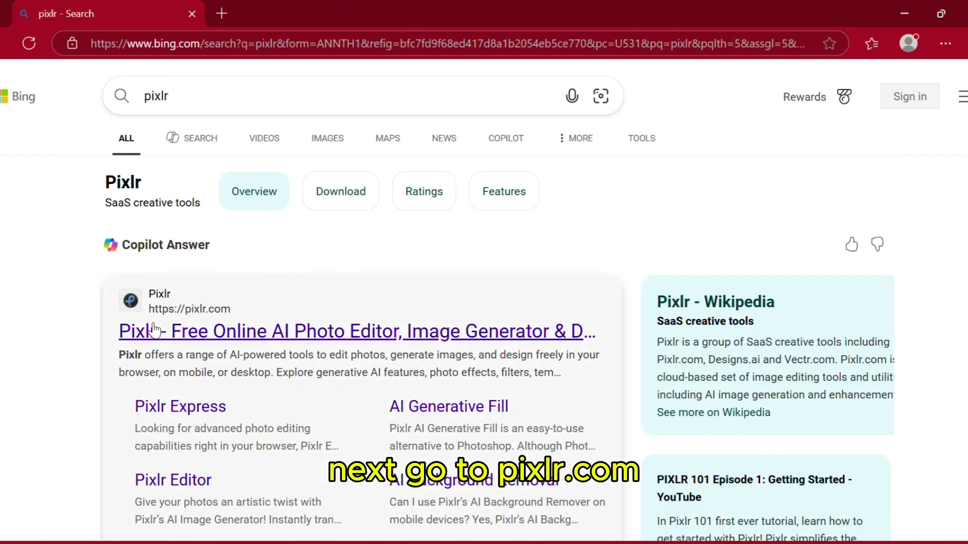
click(222, 331)
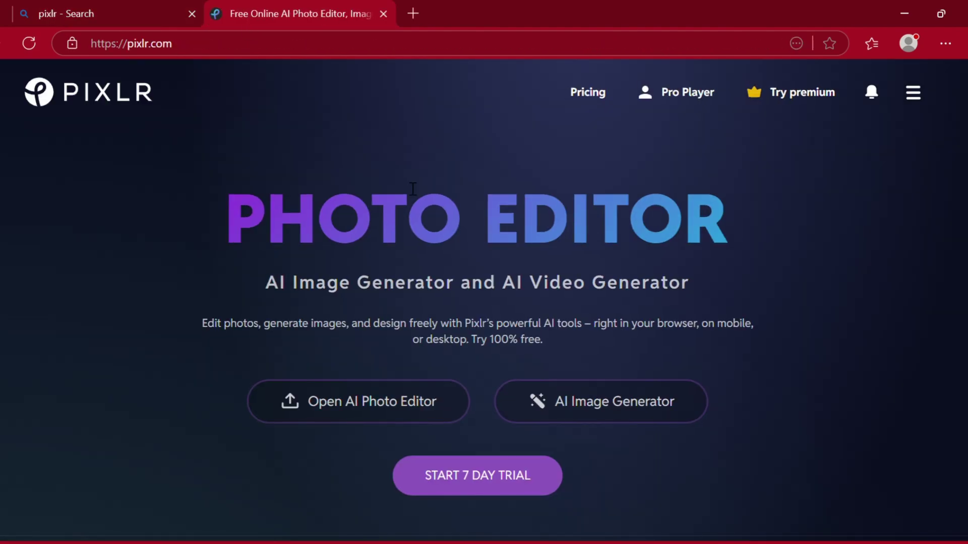
scroll(340, 233, down, 7)
Launch Pixlr Editor, load the Template-Shirts-R15 image and zoom in on the torso.
click(45, 273)
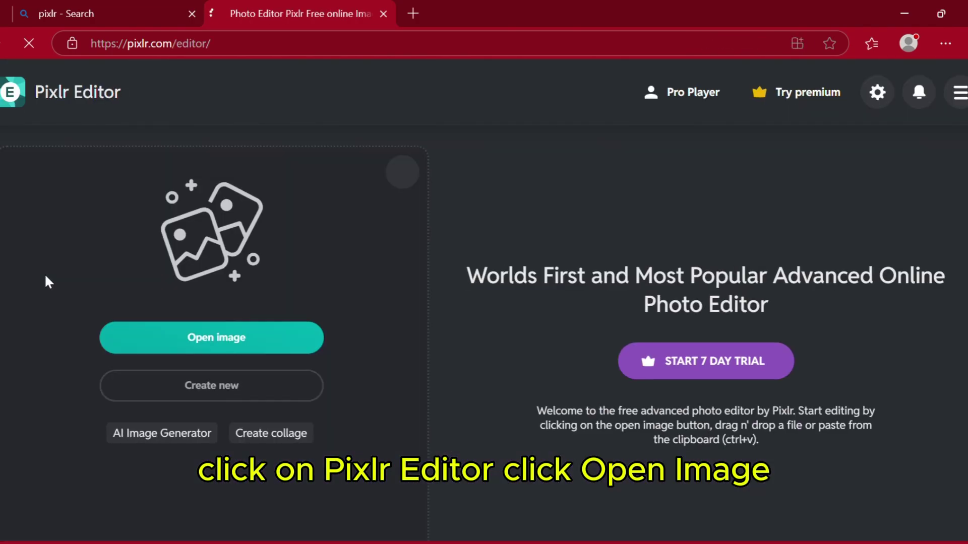
click(267, 340)
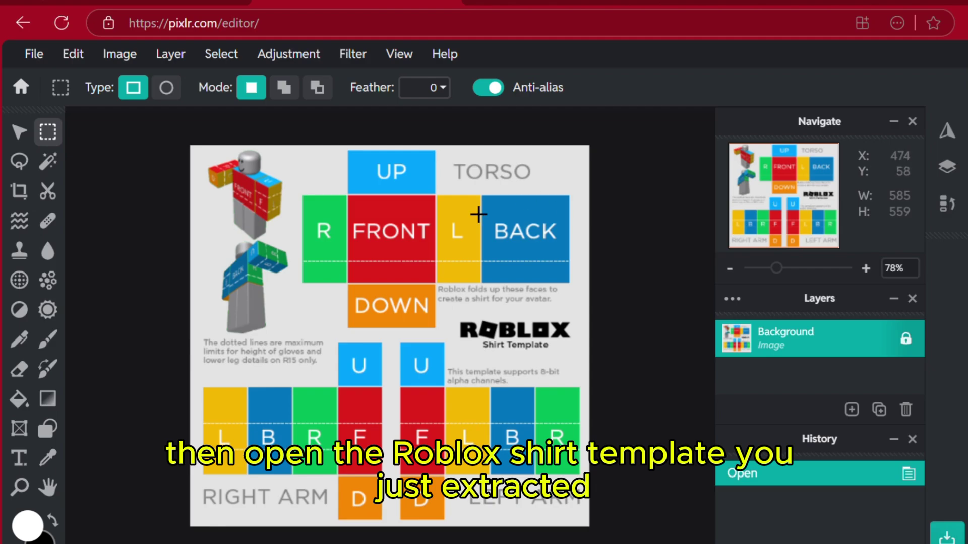
scroll(334, 205, up, 3)
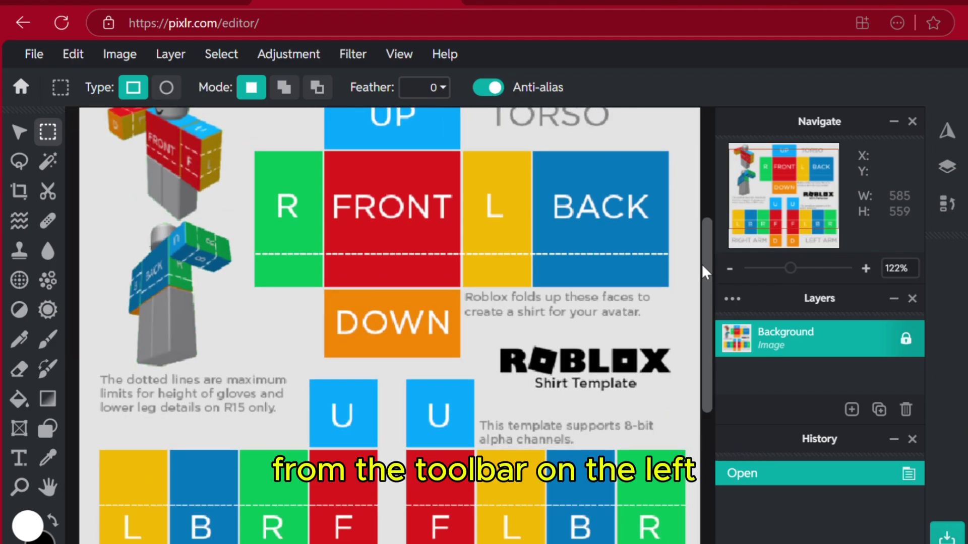
drag(708, 272, 706, 216)
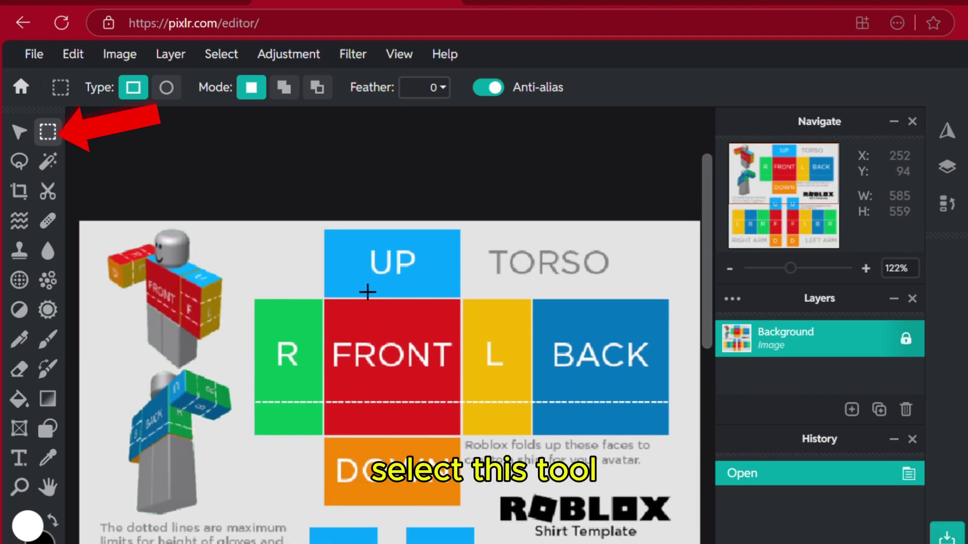
scroll(378, 252, up, 4)
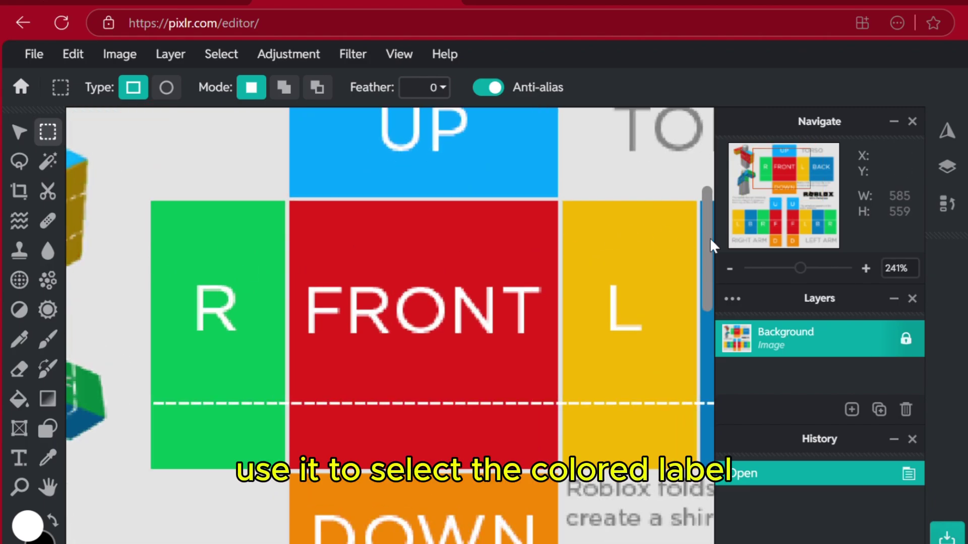
Clear the blue UP box on the template to transparency.
drag(708, 244, 708, 179)
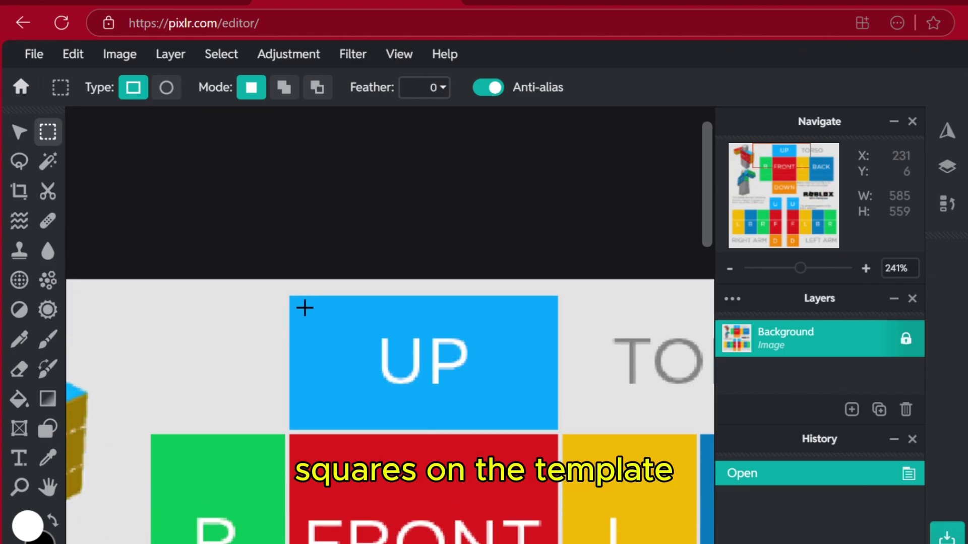
drag(304, 310, 329, 331)
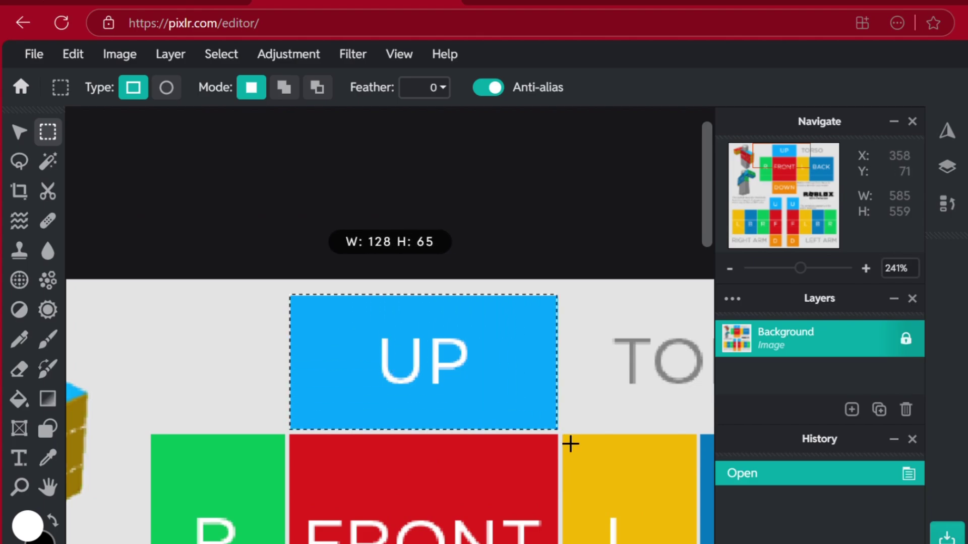
drag(570, 444, 570, 444)
key(BackSpace)
scroll(388, 382, down, 5)
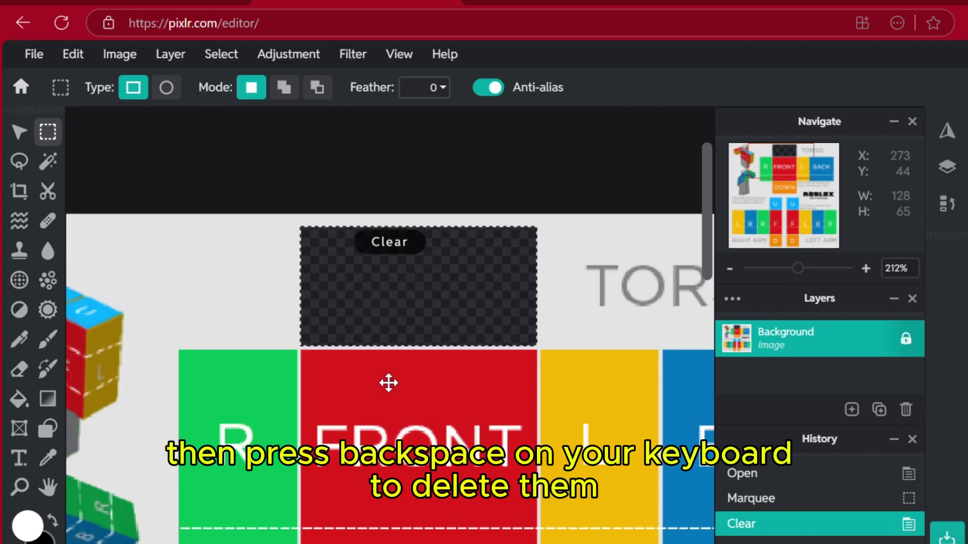
scroll(313, 222, up, 2)
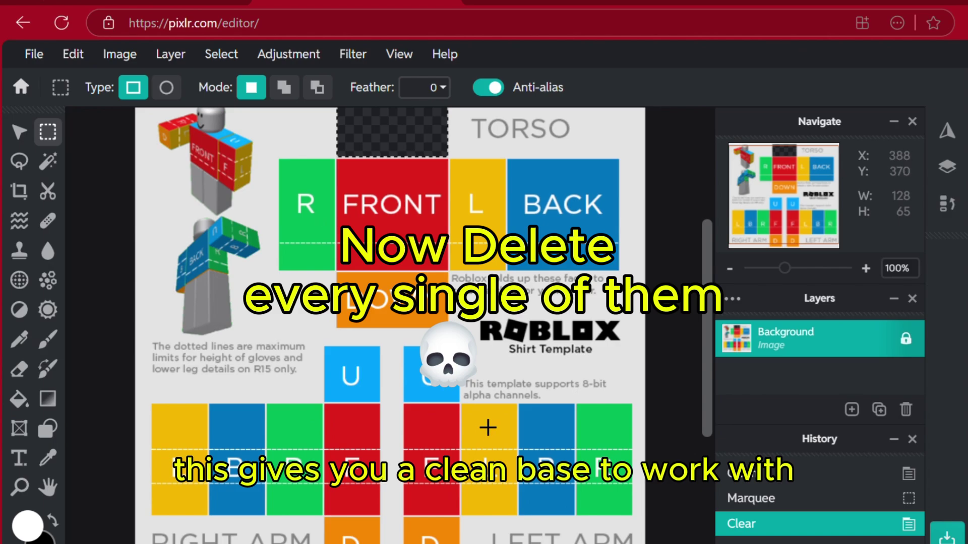
scroll(263, 183, up, 4)
Clear the green R, red FRONT and yellow L boxes to transparency.
drag(226, 149, 335, 367)
key(BackSpace)
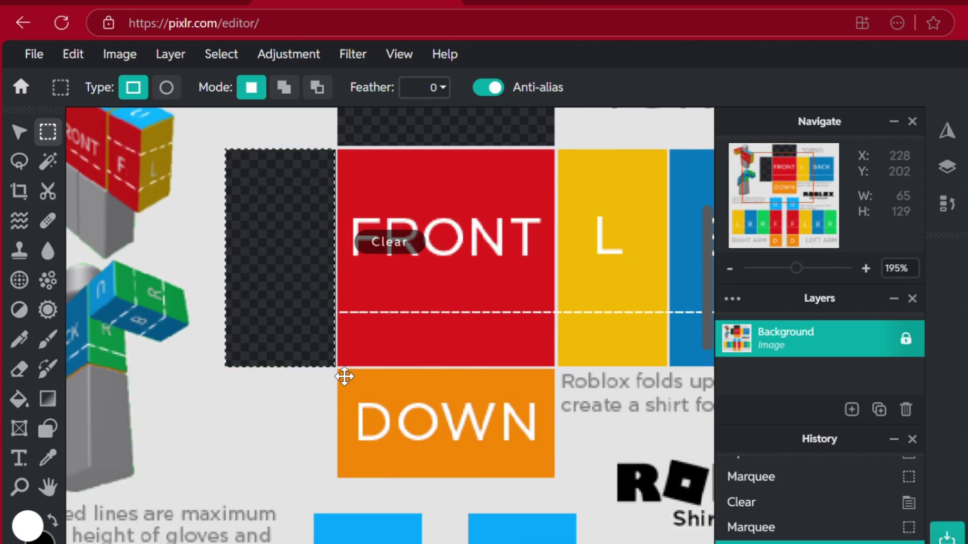
drag(338, 150, 554, 367)
key(BackSpace)
drag(558, 150, 666, 367)
key(BackSpace)
scroll(505, 252, right, 5)
drag(306, 150, 444, 268)
Clear the blue BACK box and the small U box above the arms.
drag(523, 360, 532, 376)
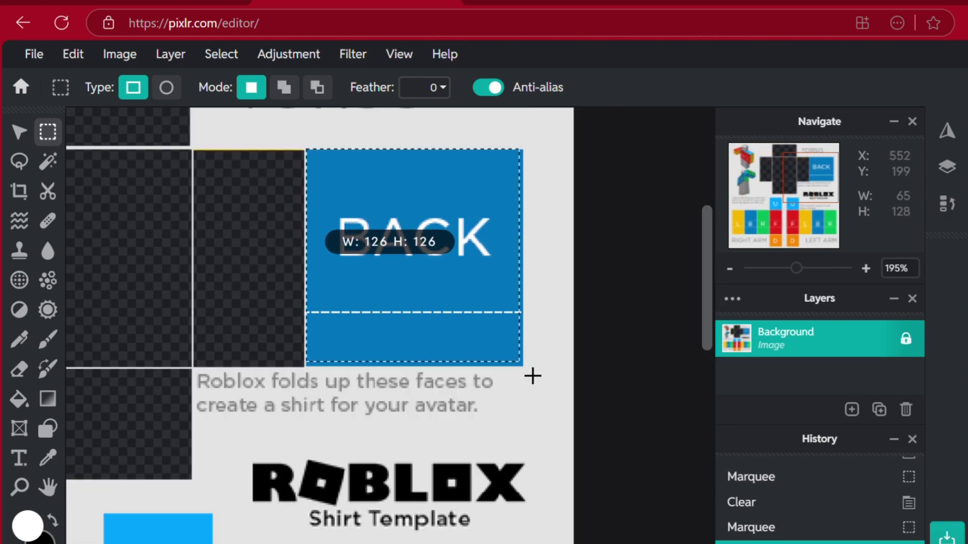
key(BackSpace)
scroll(314, 220, left, 5)
scroll(314, 220, down, 3)
drag(299, 207, 406, 312)
key(BackSpace)
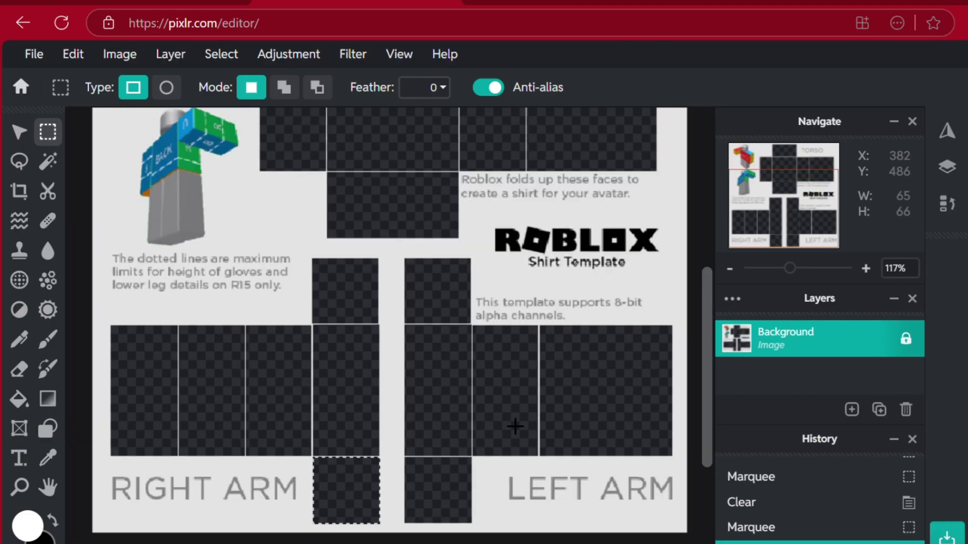
scroll(514, 426, down, 5)
scroll(378, 389, up, 6)
scroll(438, 361, down, 2)
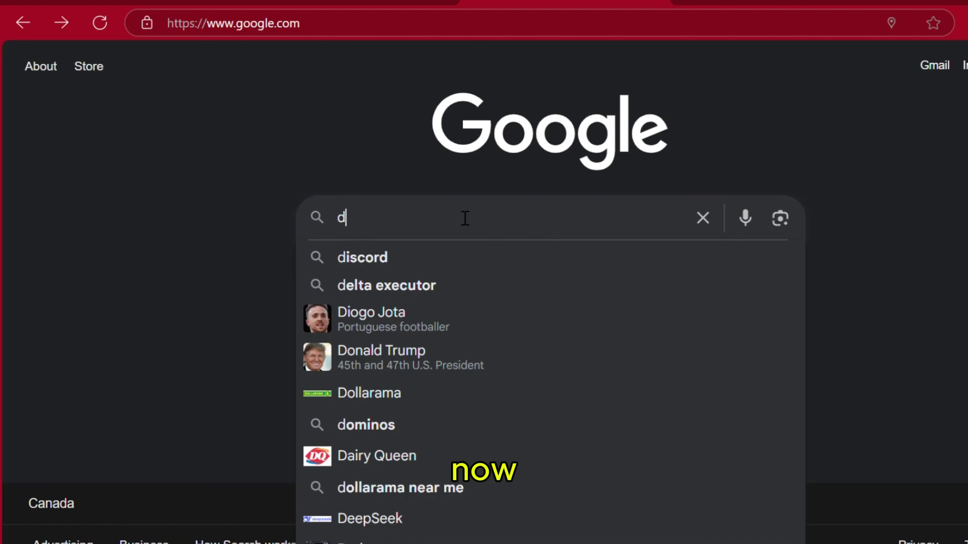
Search Google Images for 'evil smile pic', preview the dripping devil smile, and add it as a Pixlr layer.
text(evil )
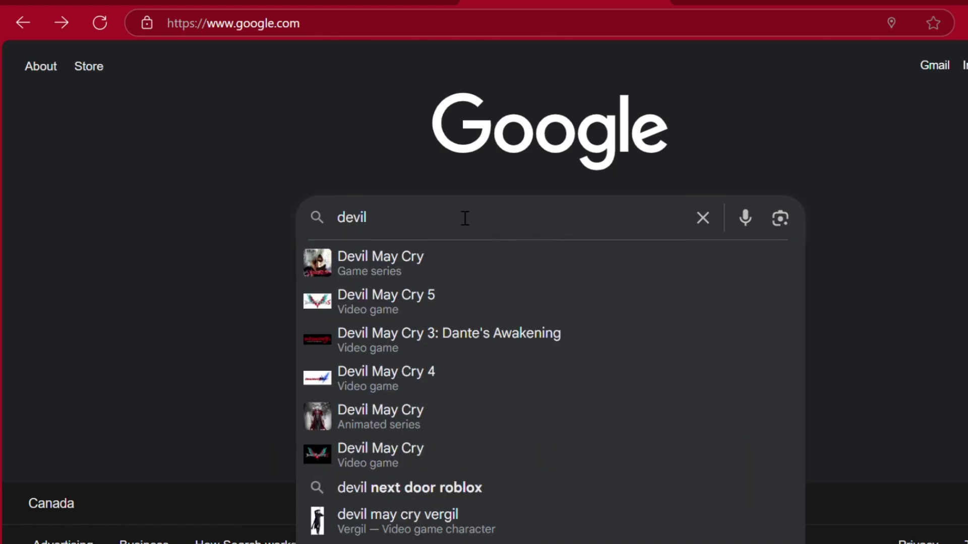
text(smile pic)
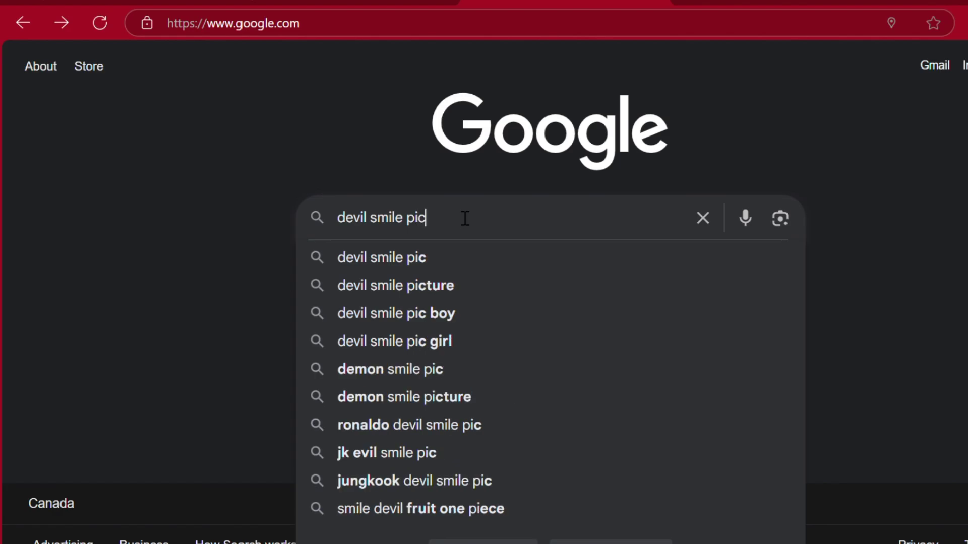
key(Return)
click(144, 145)
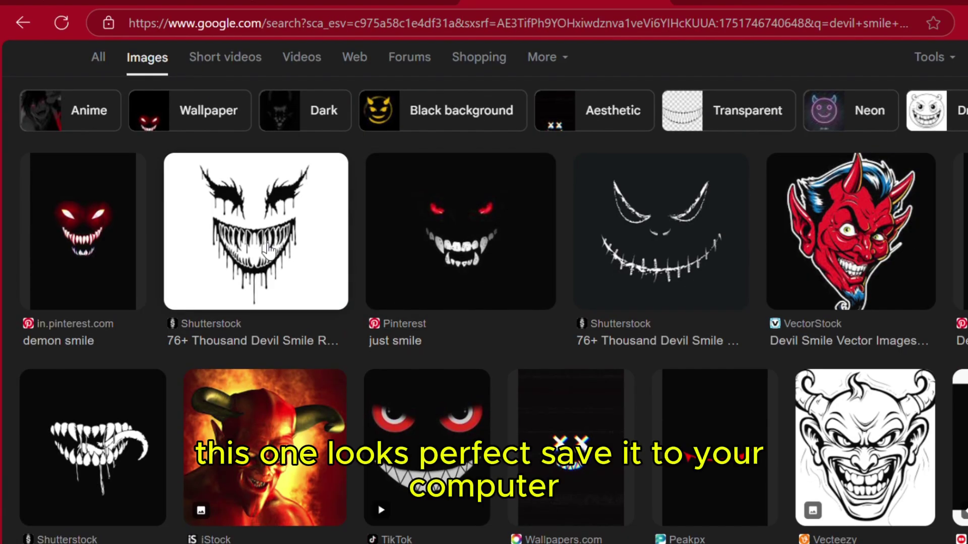
click(247, 232)
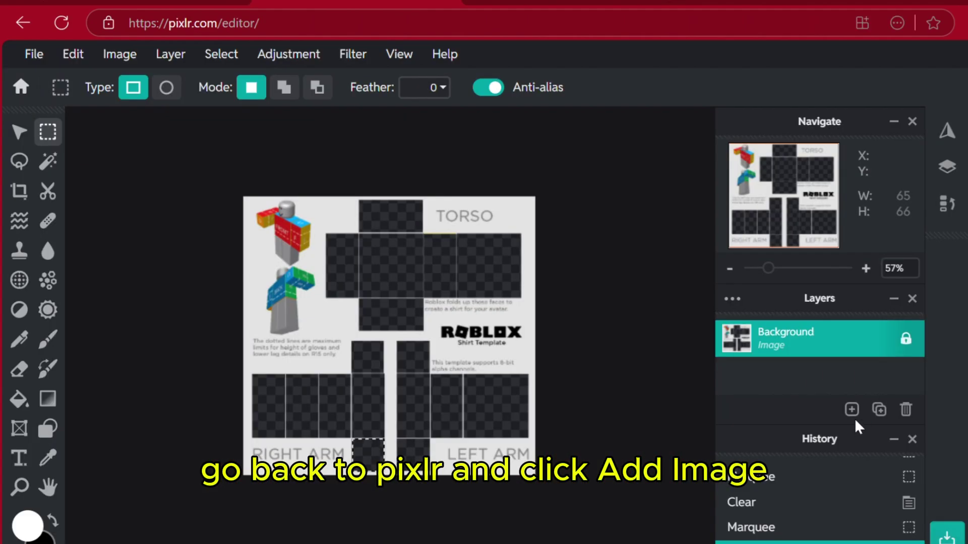
click(851, 410)
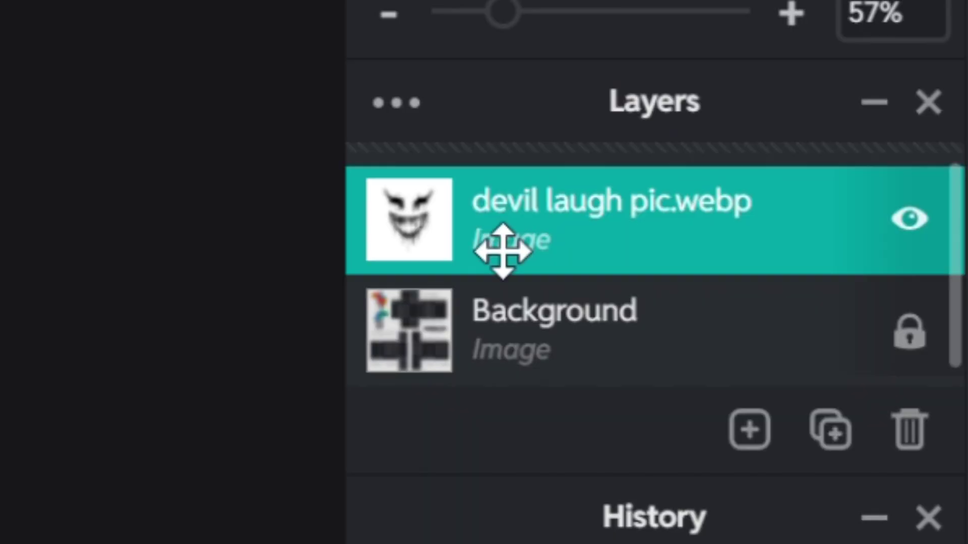
Move the devil smile layer below Background and fit it onto the torso front square.
drag(502, 250, 501, 367)
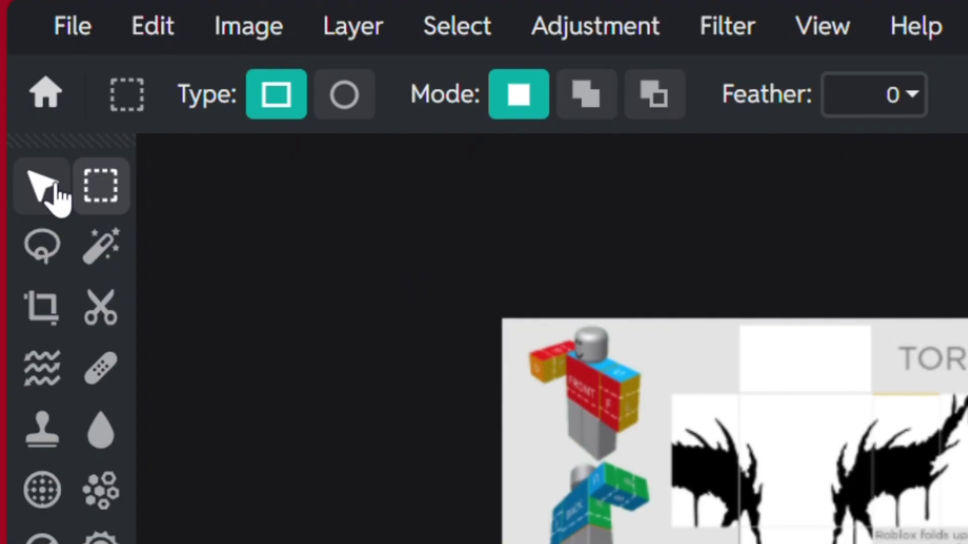
click(21, 132)
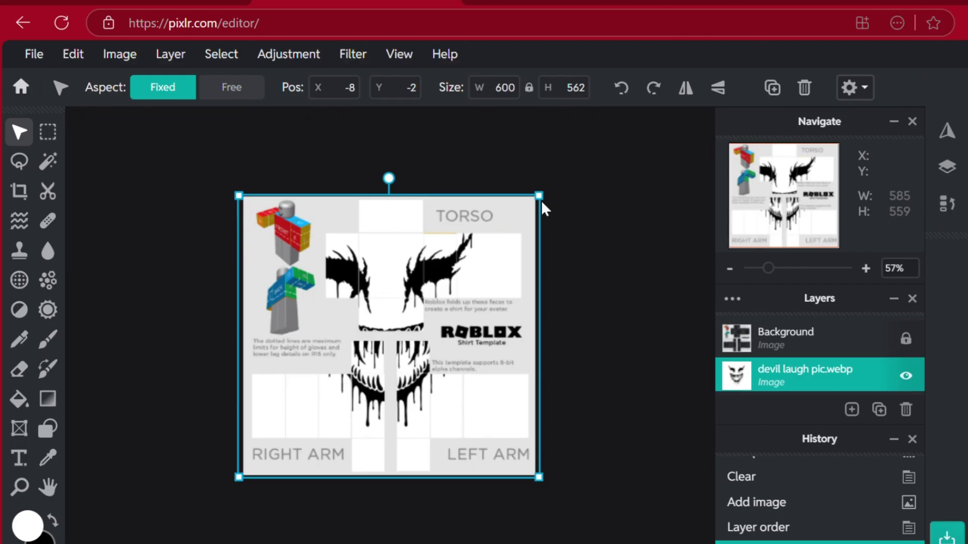
drag(540, 197, 368, 327)
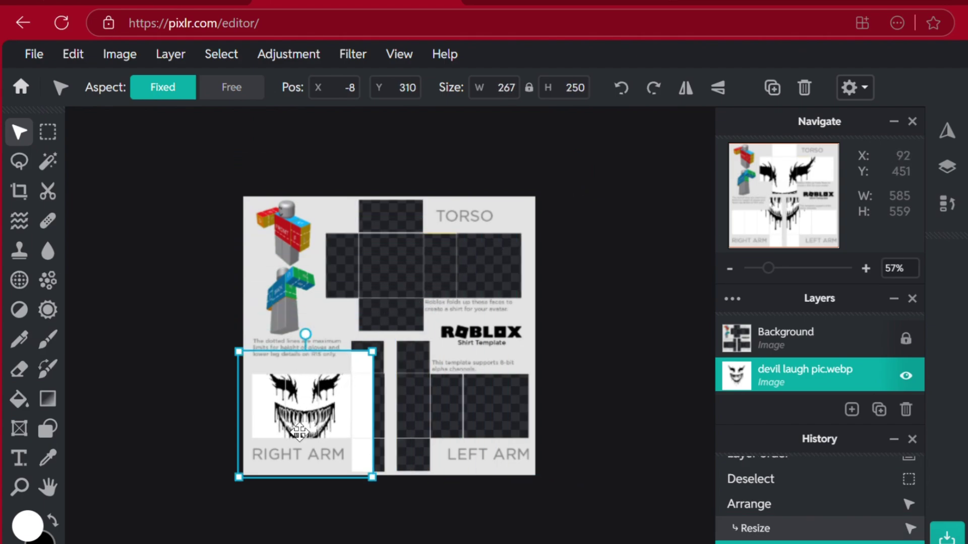
drag(299, 432, 389, 287)
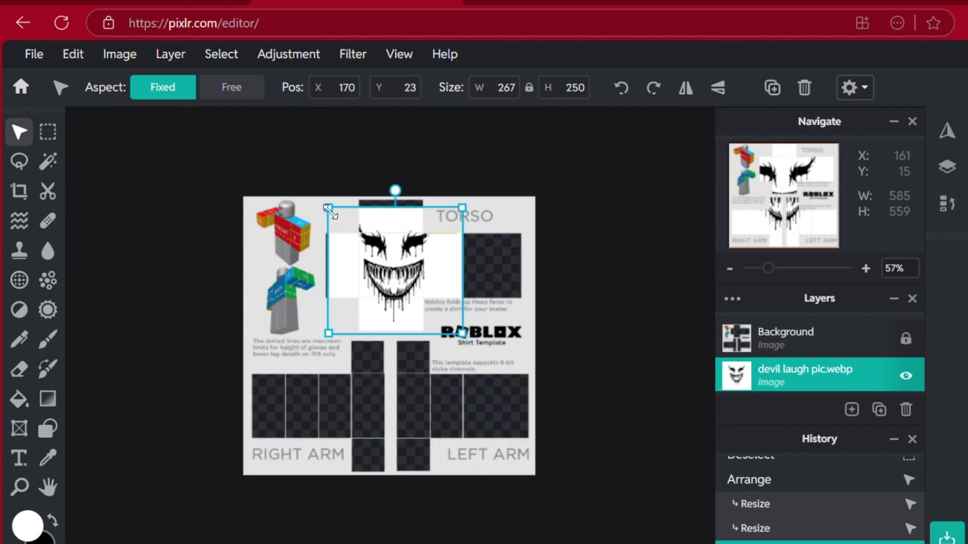
drag(329, 211, 392, 267)
drag(429, 300, 392, 266)
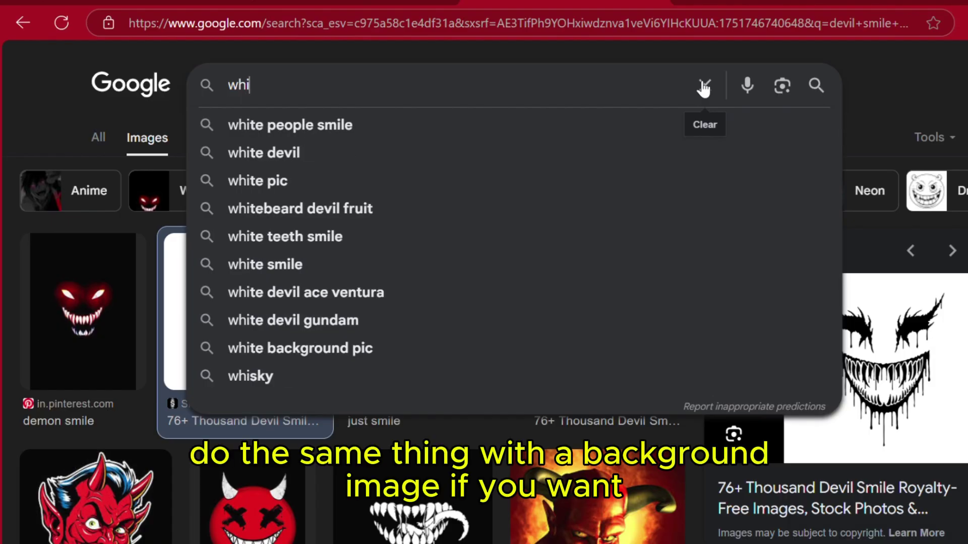
Search Google Images for 'white pattern' and preview the black-and-white paint splatter pattern.
text(e pat)
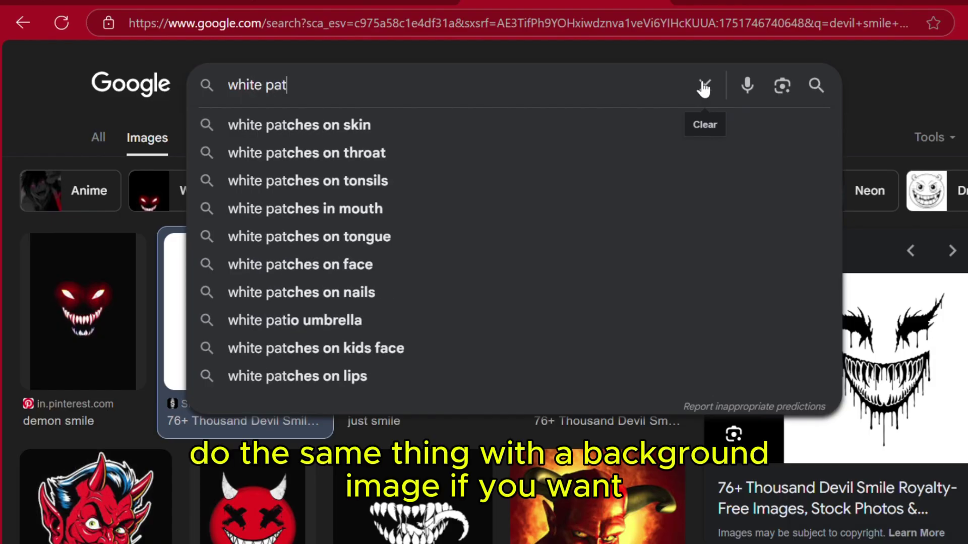
text(tern)
key(Return)
scroll(406, 158, down, 5)
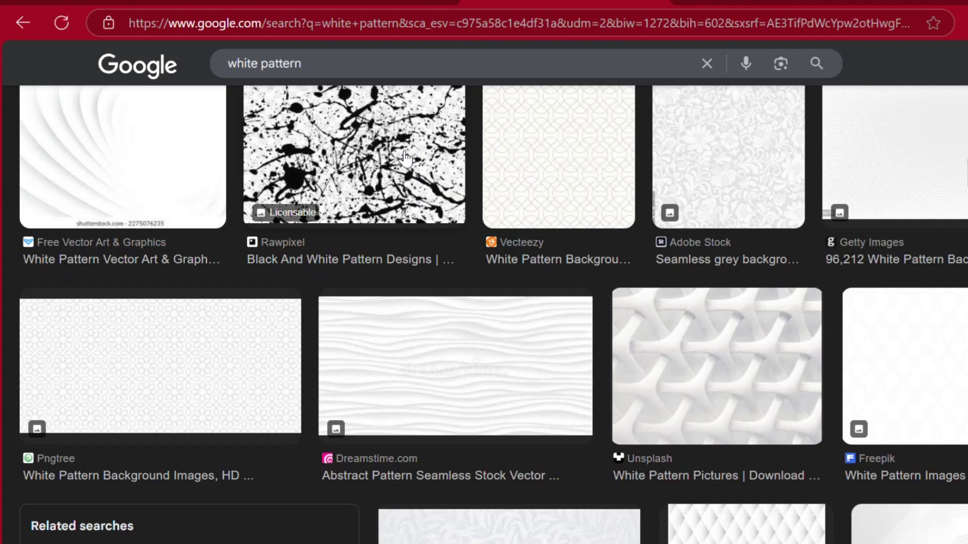
click(406, 159)
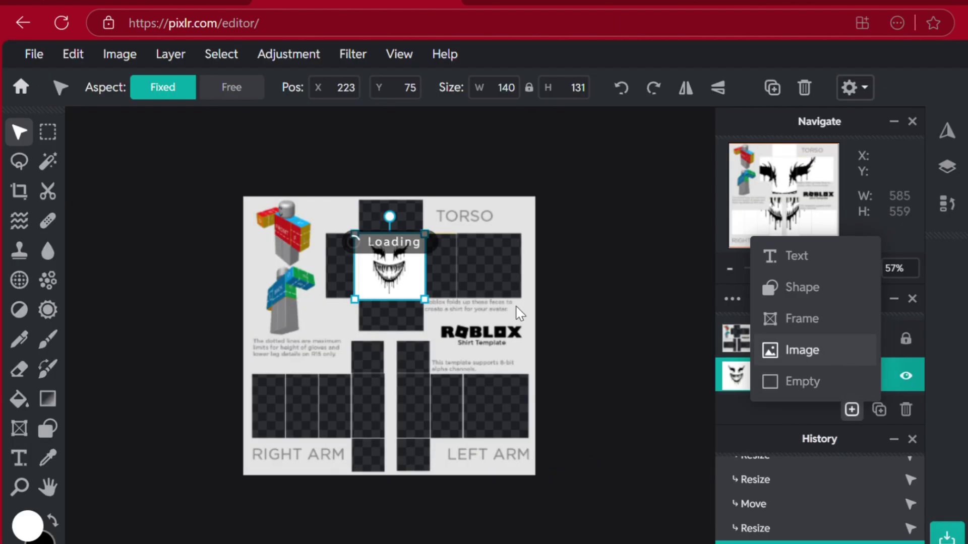
Place the splatter pattern layer below the devil smile and save the shirt design.
scroll(768, 347, down, 1)
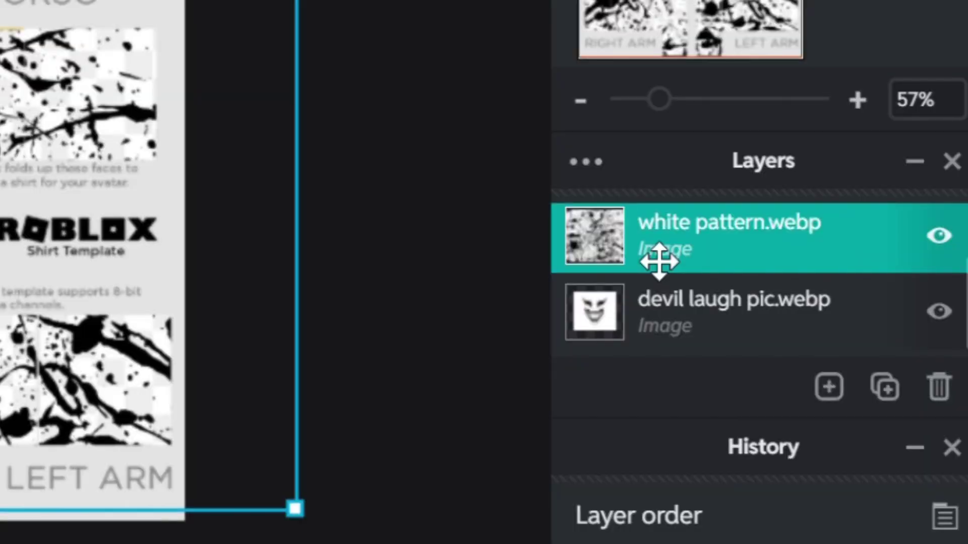
drag(659, 261, 655, 324)
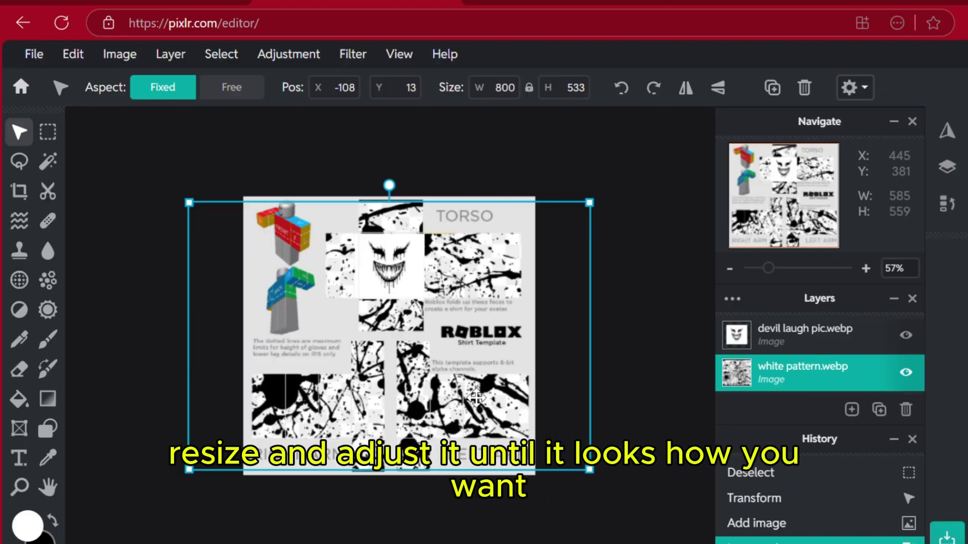
click(645, 388)
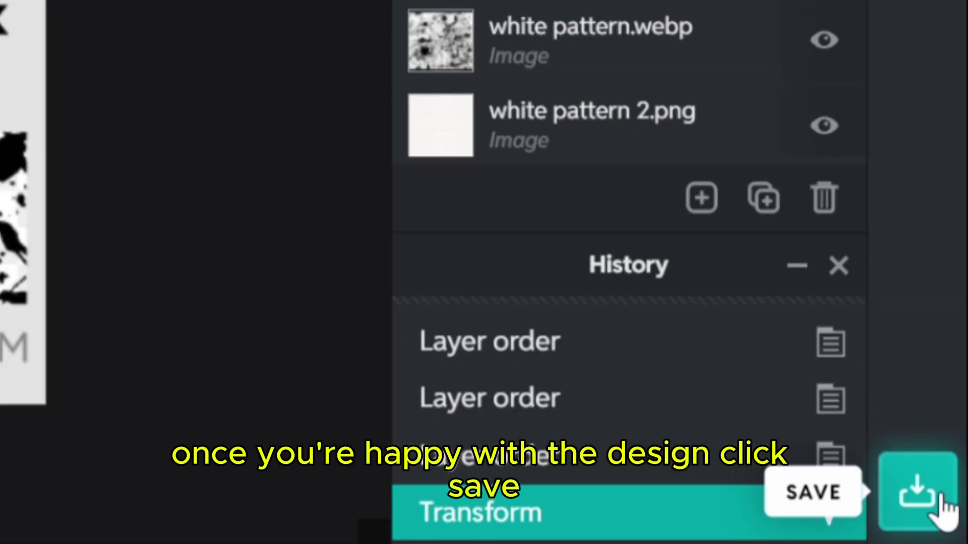
click(941, 499)
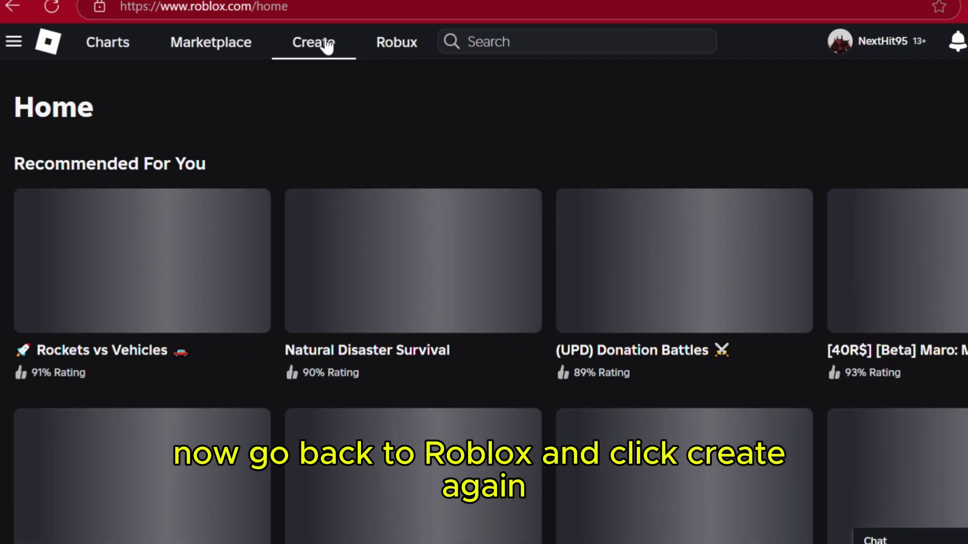
Go to Creations > Avatar Items > Classics and filter the list to Classic Shirts.
click(322, 42)
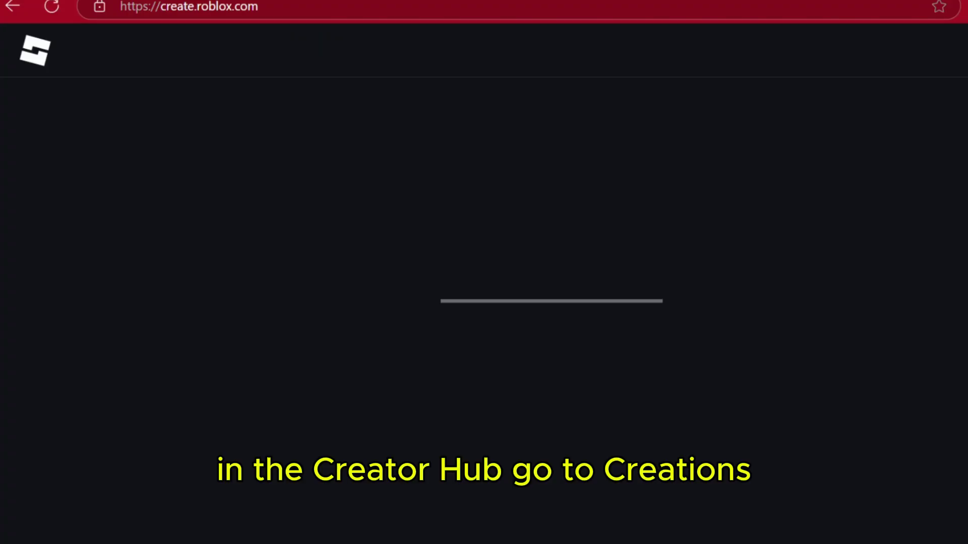
click(123, 220)
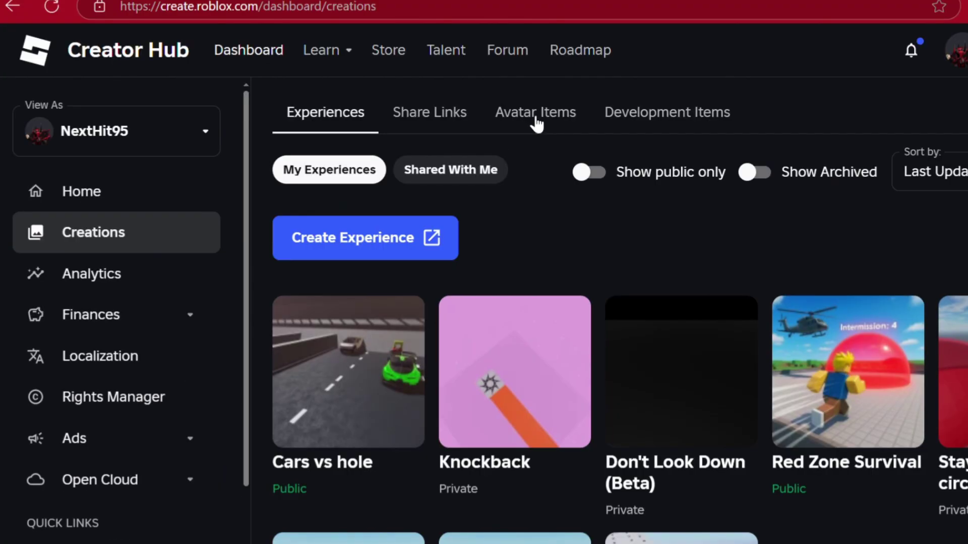
click(528, 121)
scroll(511, 221, down, 5)
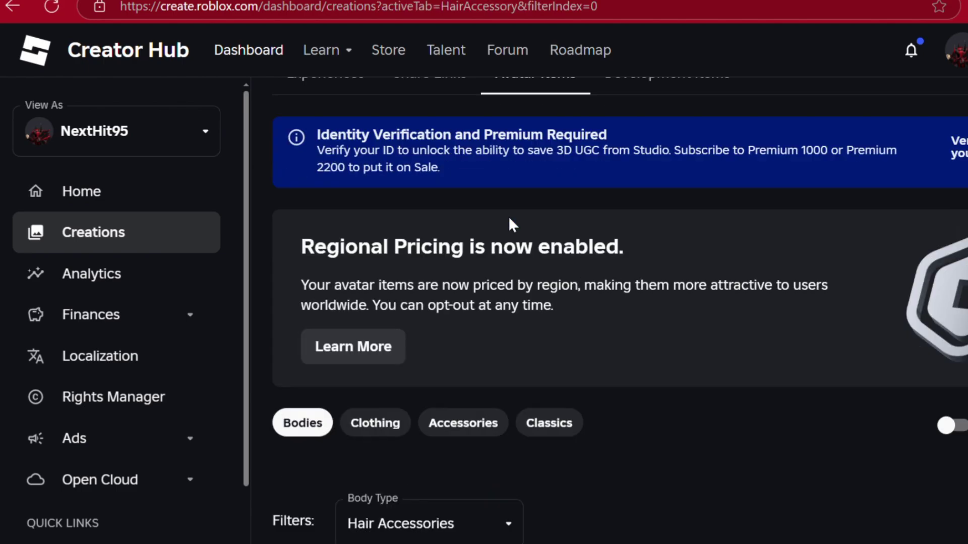
scroll(484, 312, down, 3)
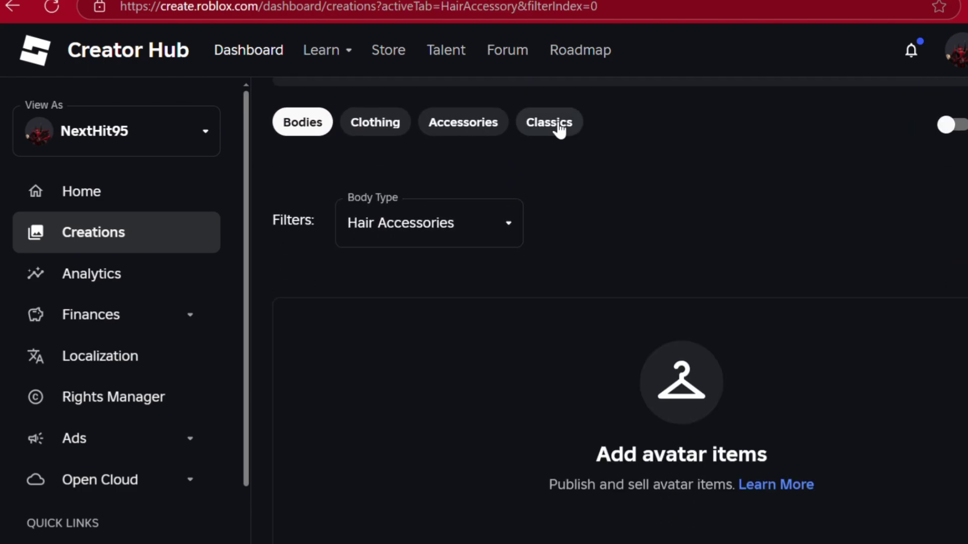
click(553, 127)
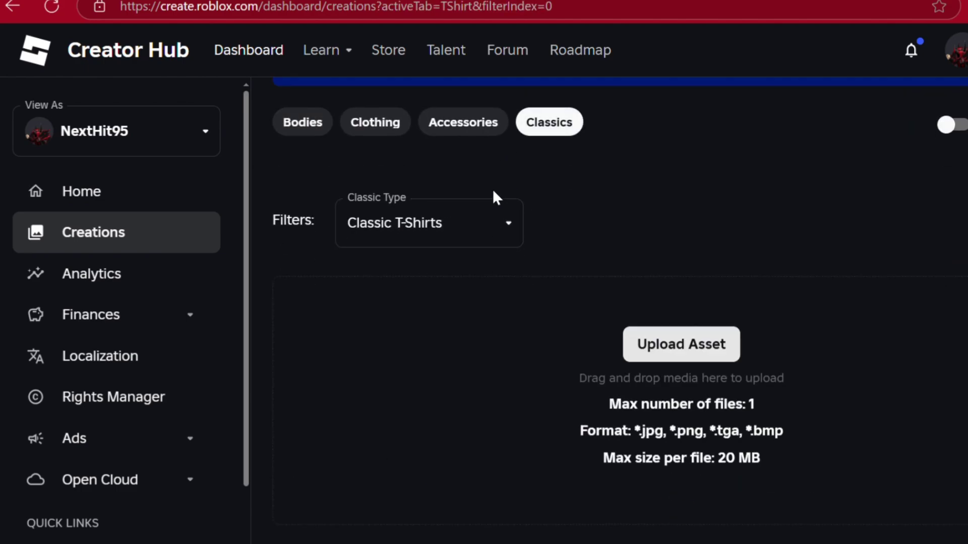
click(447, 238)
click(422, 309)
Start a new shirt upload with roblox shirt.jpg attached as the design.
scroll(698, 113, down, 4)
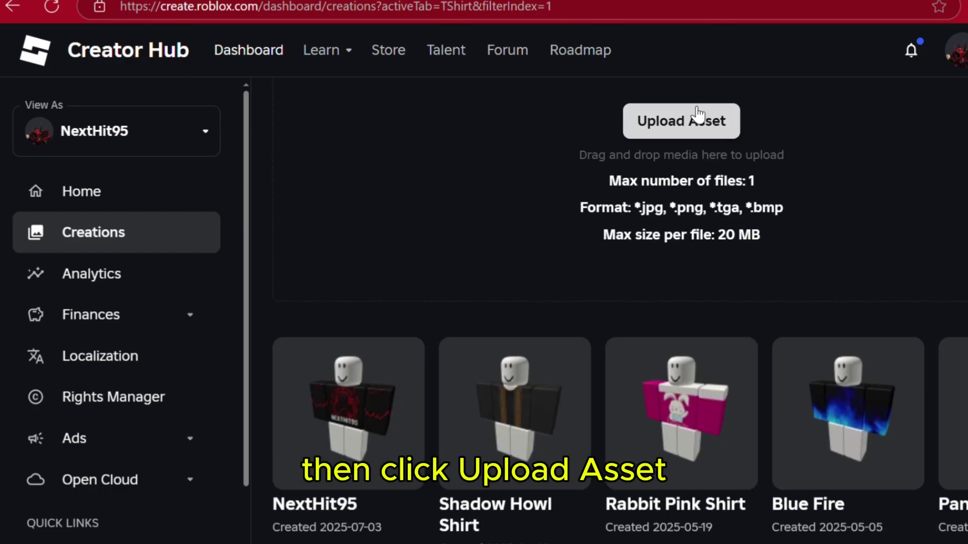
click(698, 118)
scroll(418, 195, up, 4)
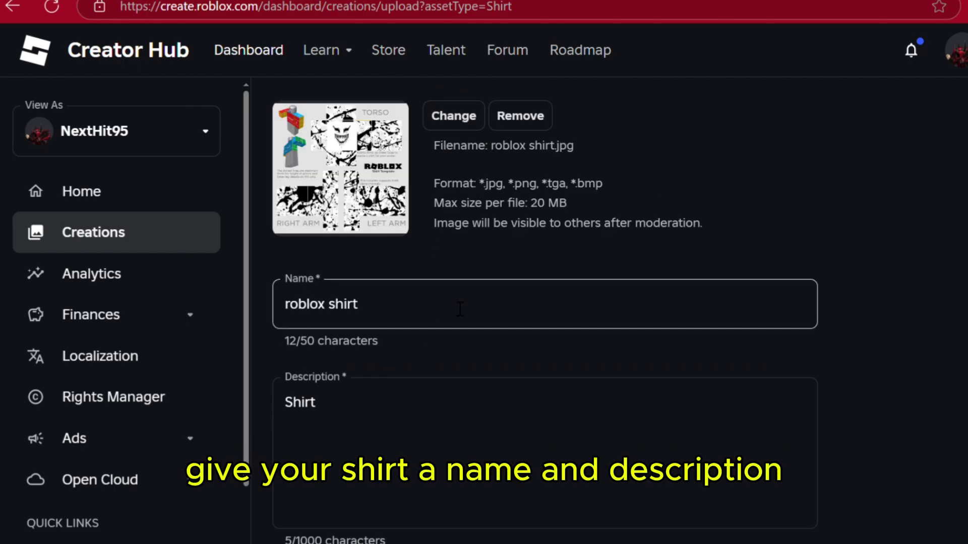
Name the shirt 'Paint Splatters', describe it as 'Paint Splatters shirt', and upload for 10 Robux.
click(459, 308)
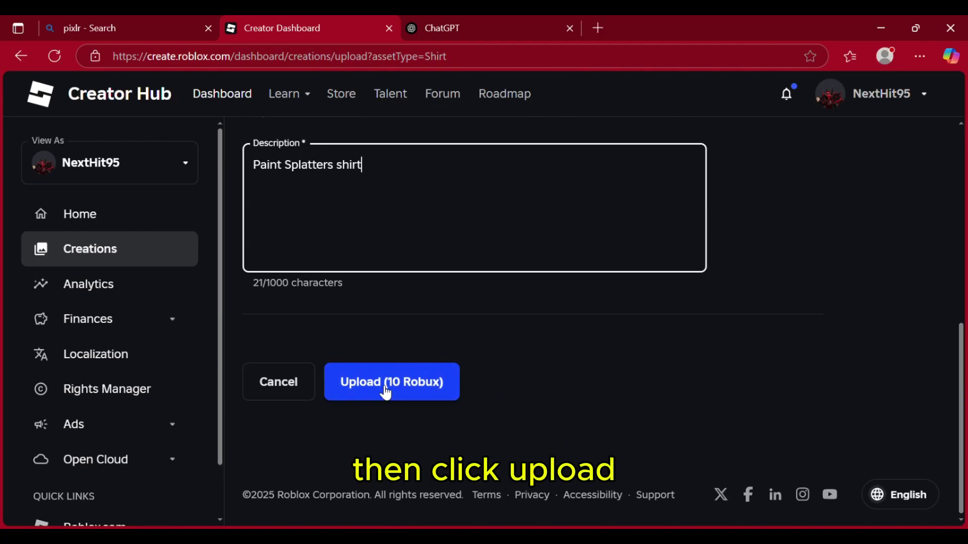
click(389, 391)
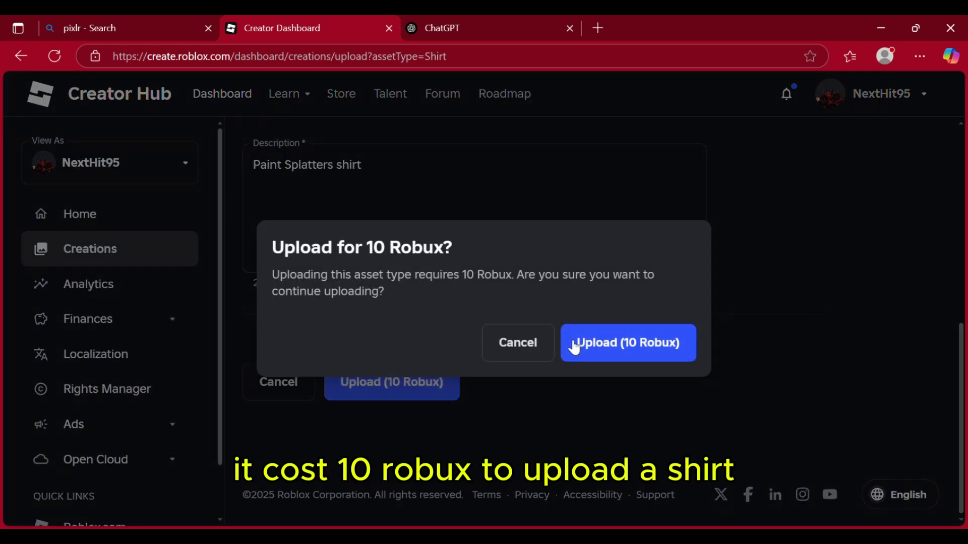
click(596, 353)
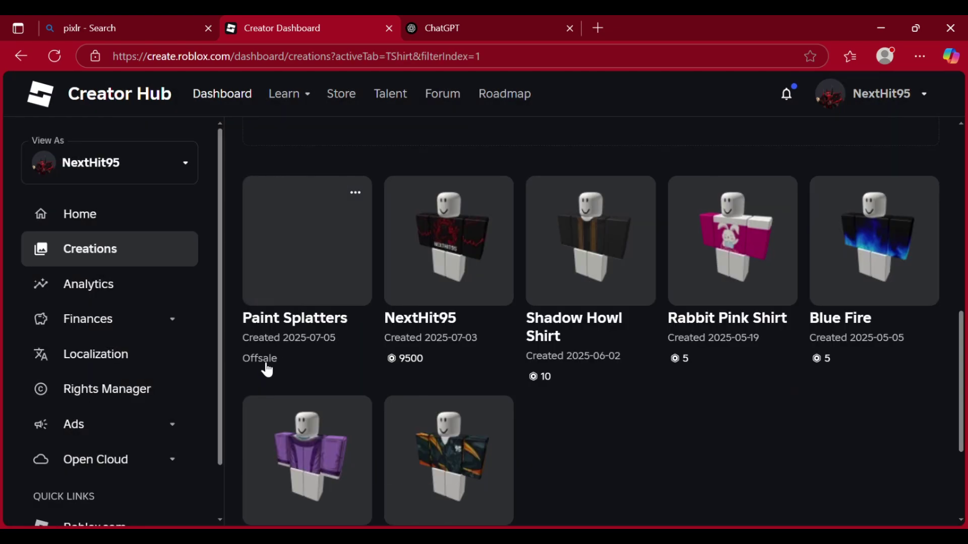
In the Paint Splatters shirt's settings, turn On Sale on at 5 Robux and publish it.
click(325, 271)
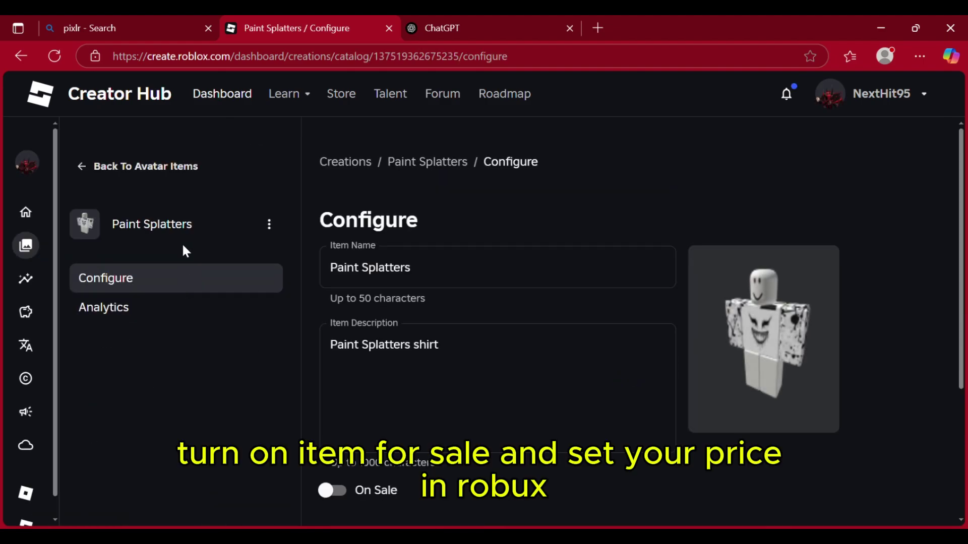
scroll(317, 308, down, 2)
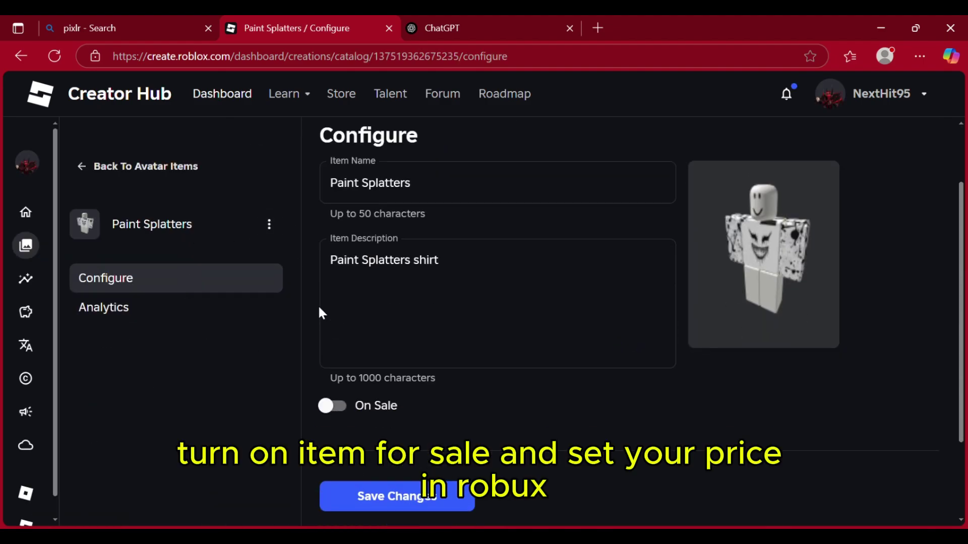
click(334, 411)
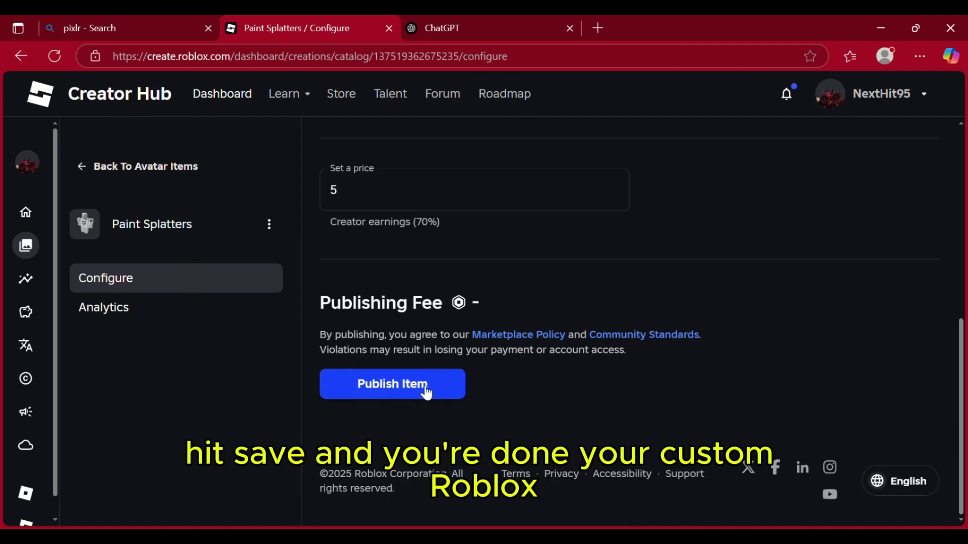
click(426, 393)
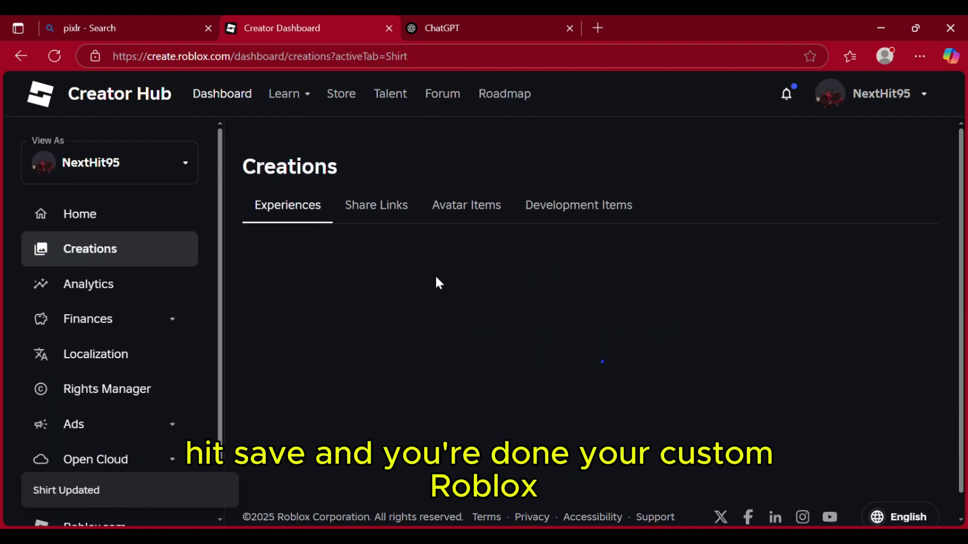